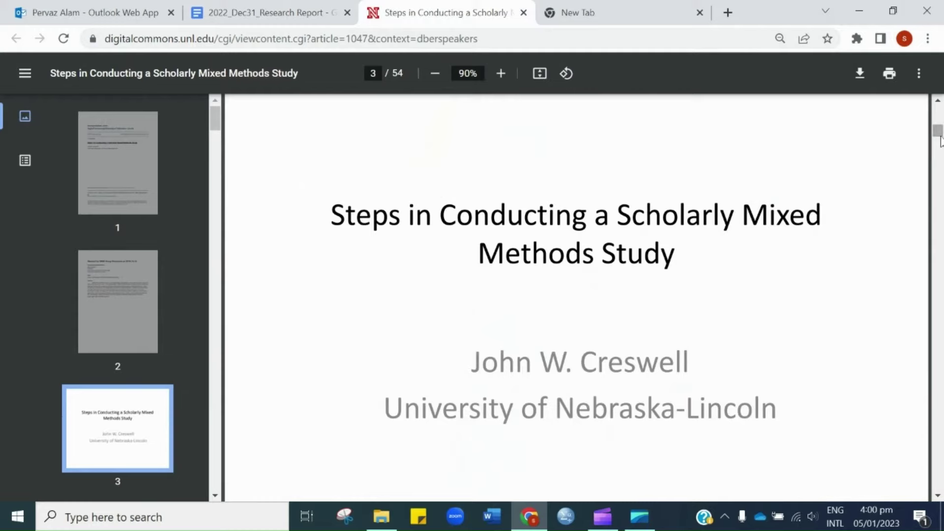
Save the lecture deck to Downloads as 'Steps in Conducting a Scholarly Mixed Methods Study PDF'.
scroll(937, 137, up, 1)
scroll(812, 194, down, 1)
scroll(640, 222, down, 1)
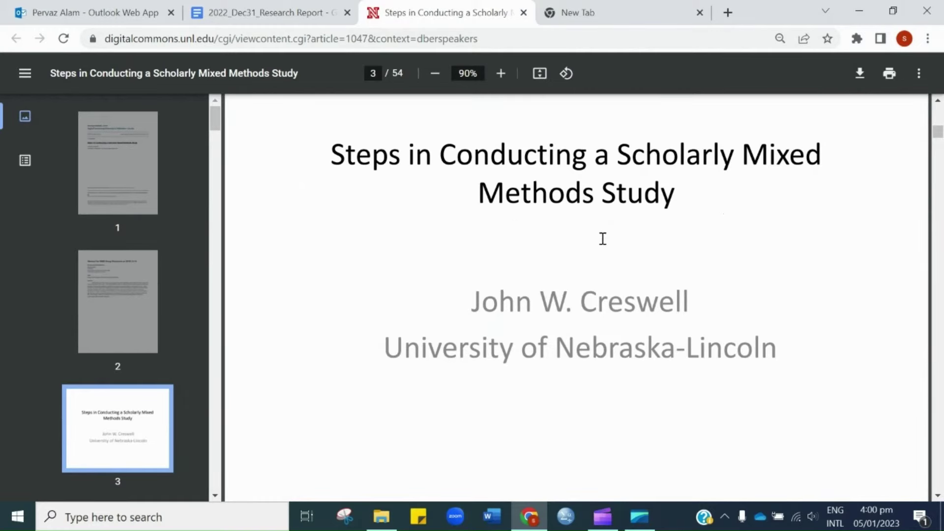
scroll(603, 239, down, 1)
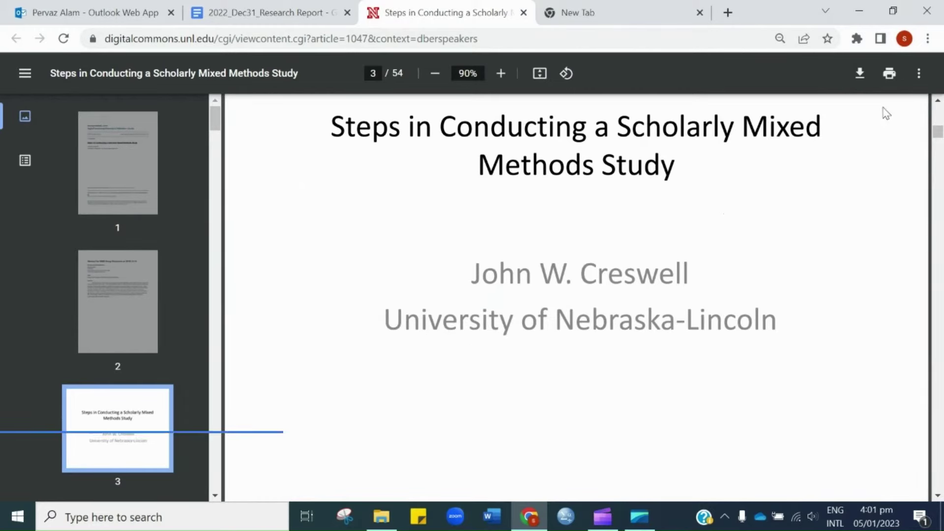
click(860, 72)
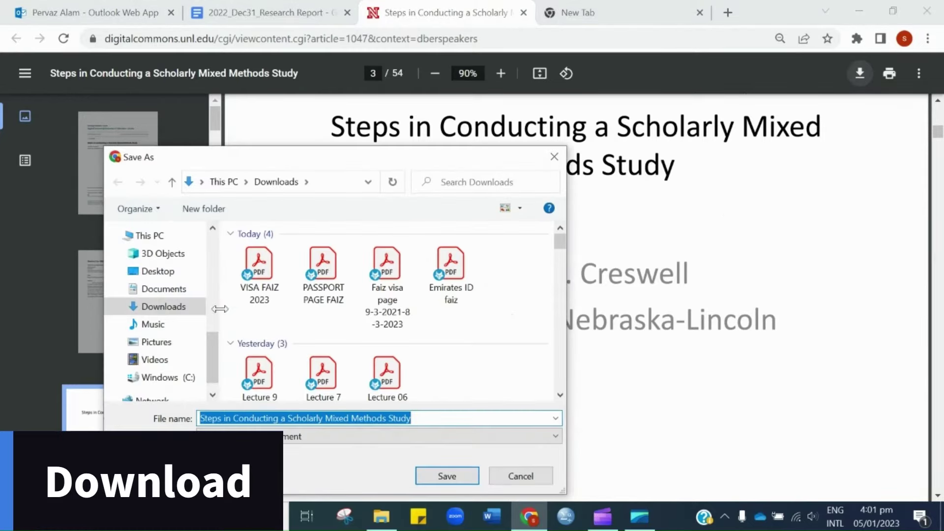
drag(211, 362, 221, 255)
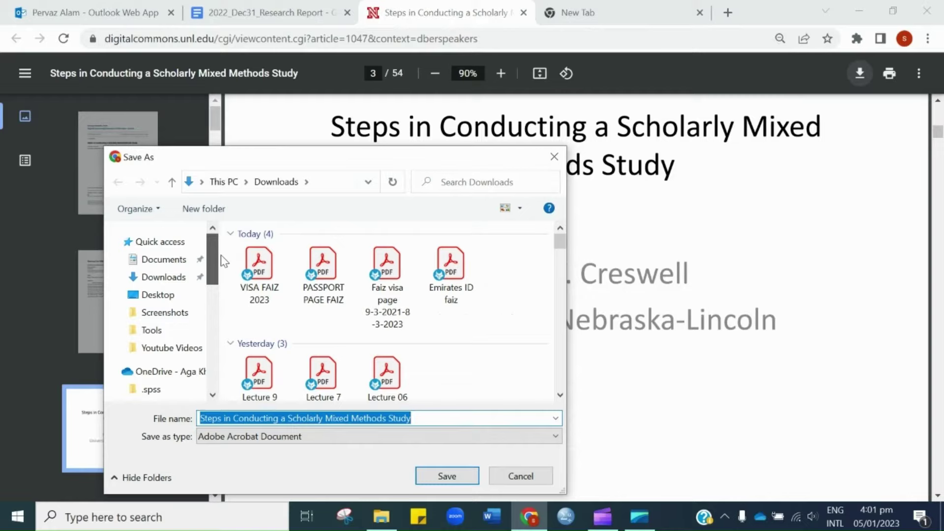
click(173, 278)
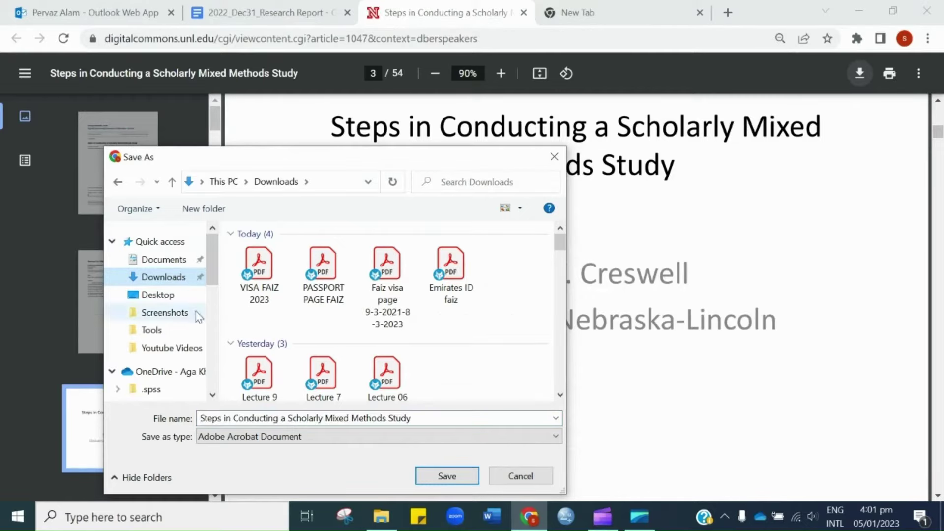
click(439, 420)
double_click(439, 421)
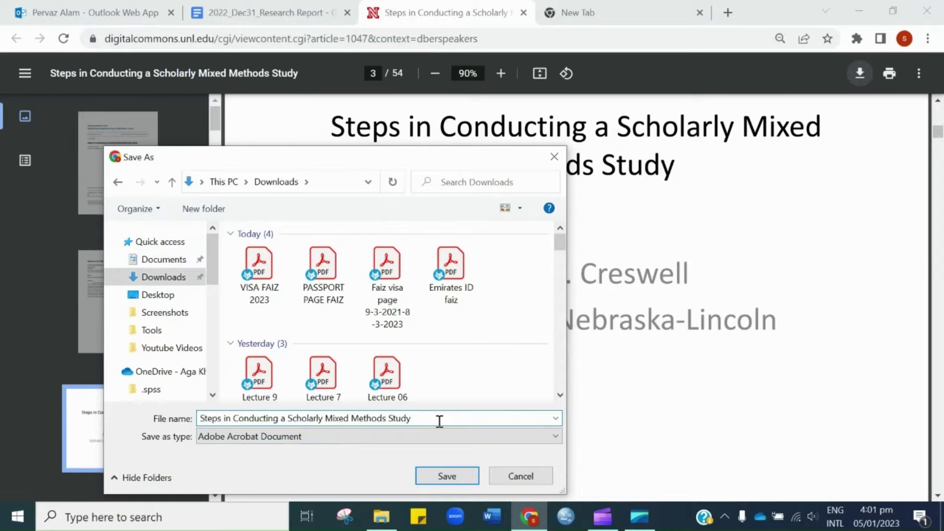
text( PDF)
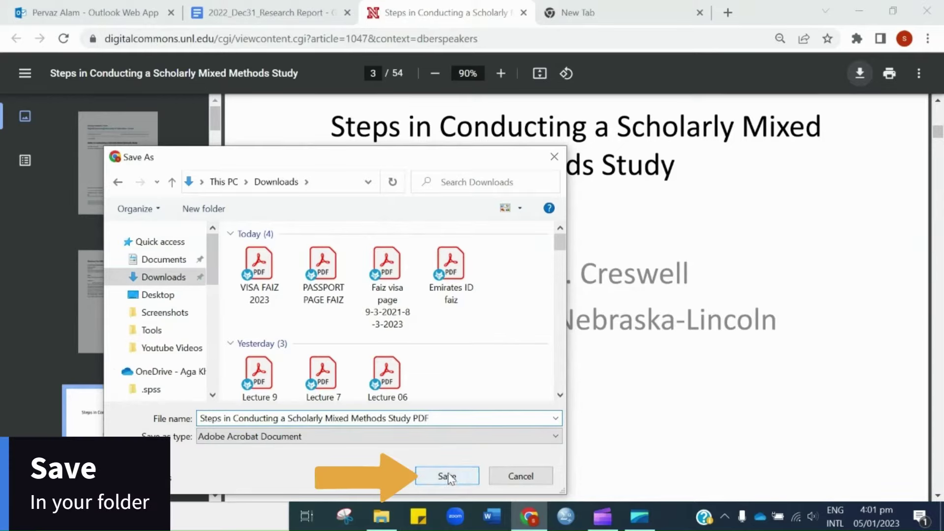
Confirm the save and open the PDF via Chrome's downloads list and Show in folder.
click(449, 476)
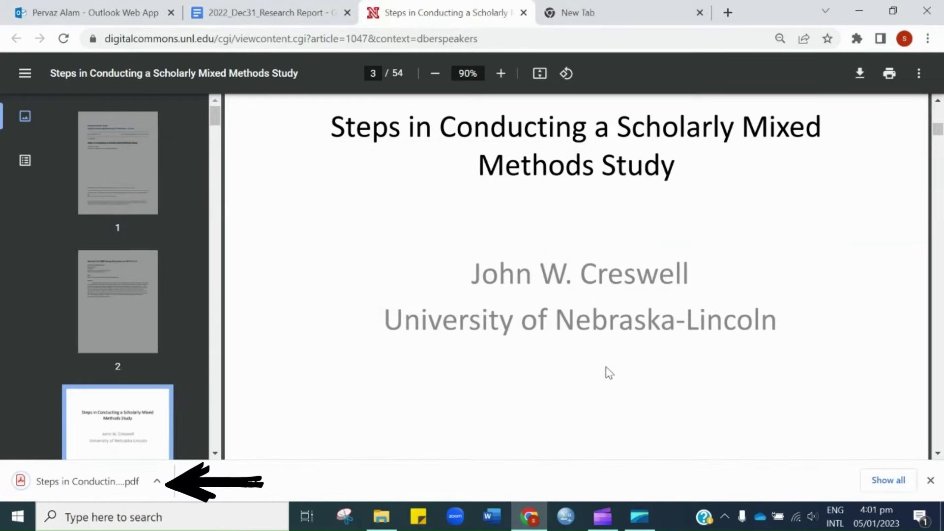
click(901, 481)
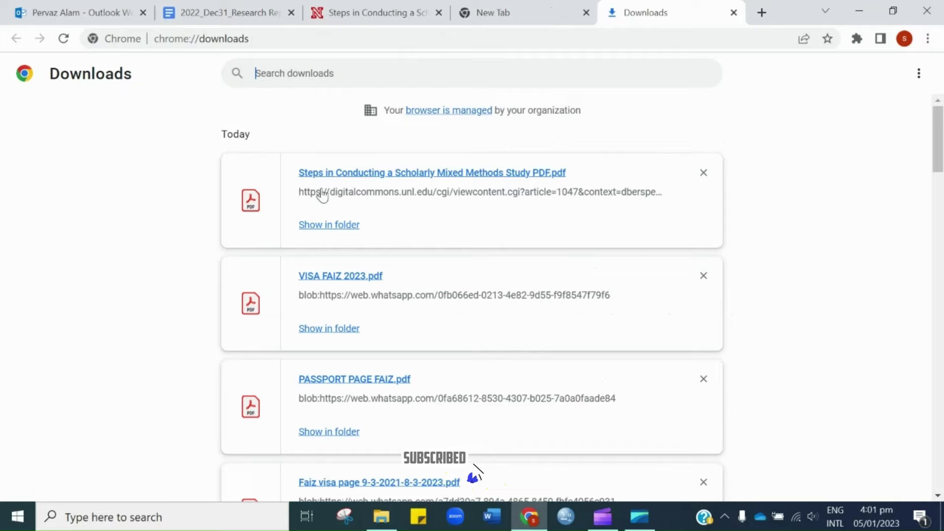
click(333, 225)
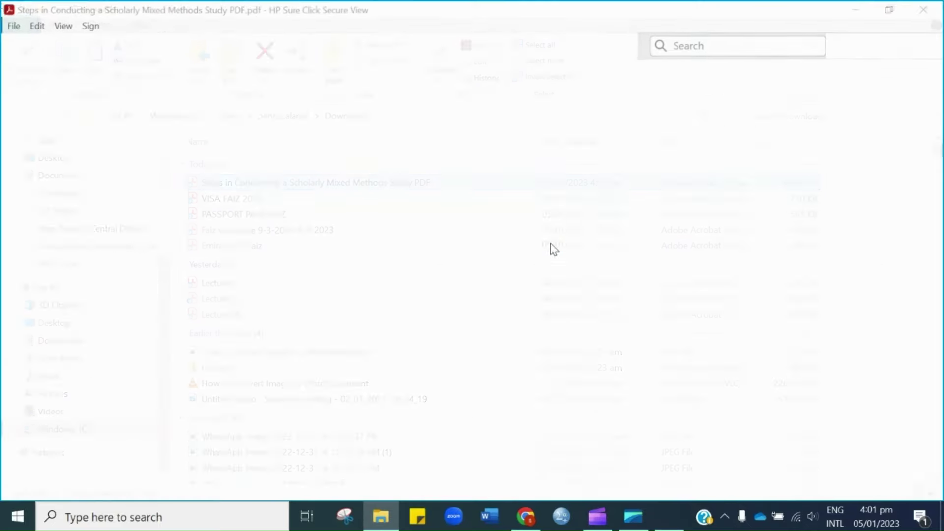
Hide the Tools pane in Acrobat Reader and scroll through the deck's opening pages.
click(767, 299)
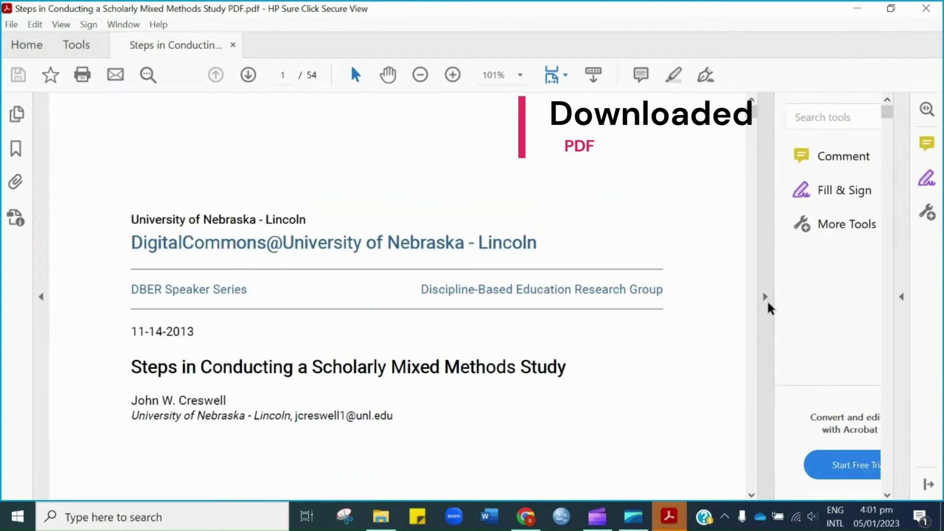
scroll(401, 334, down, 1)
scroll(401, 334, down, 1)
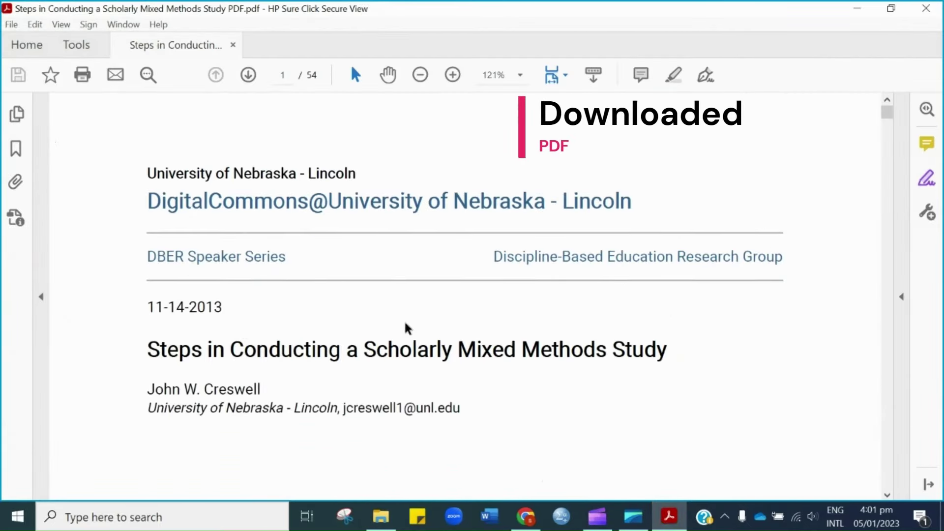
scroll(407, 330, down, 3)
scroll(408, 330, down, 3)
scroll(411, 325, down, 3)
scroll(410, 326, down, 3)
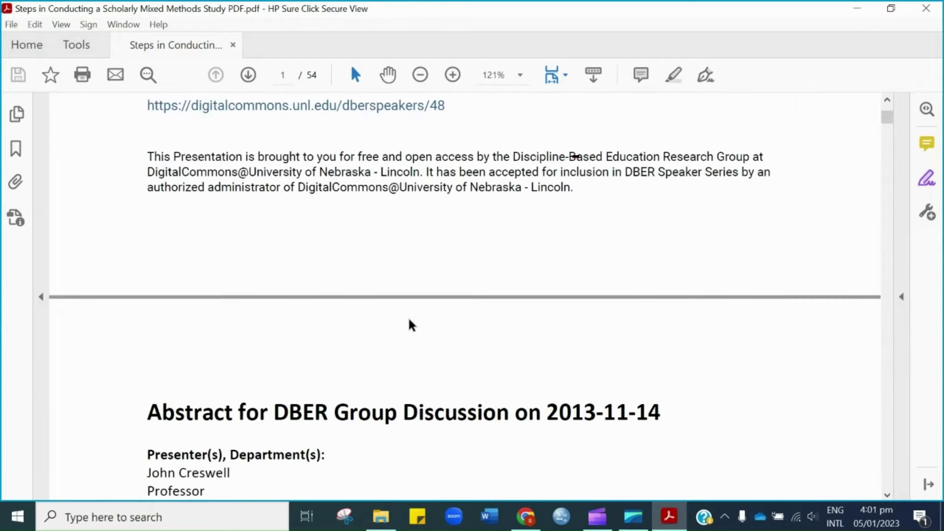
scroll(409, 325, down, 1)
scroll(409, 324, down, 2)
scroll(409, 322, down, 3)
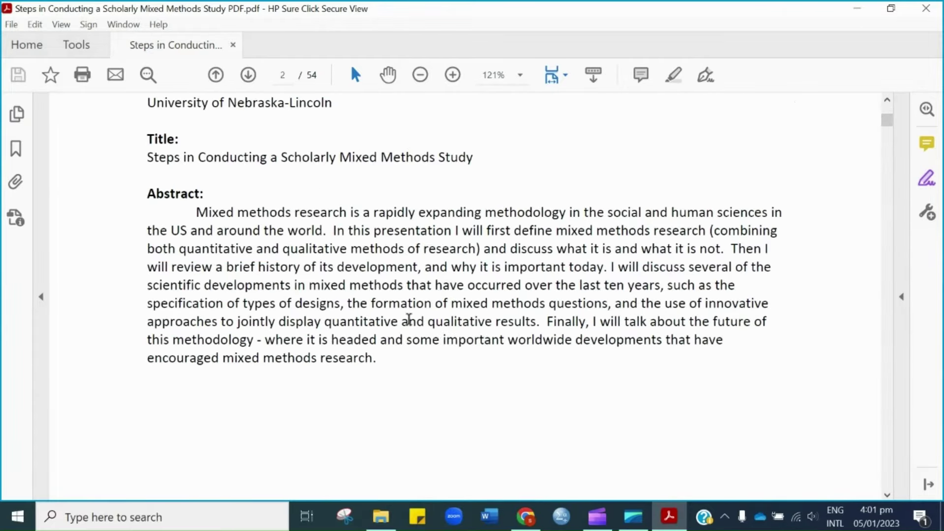
scroll(409, 320, down, 1)
scroll(412, 325, down, 5)
scroll(413, 328, down, 3)
scroll(414, 328, down, 4)
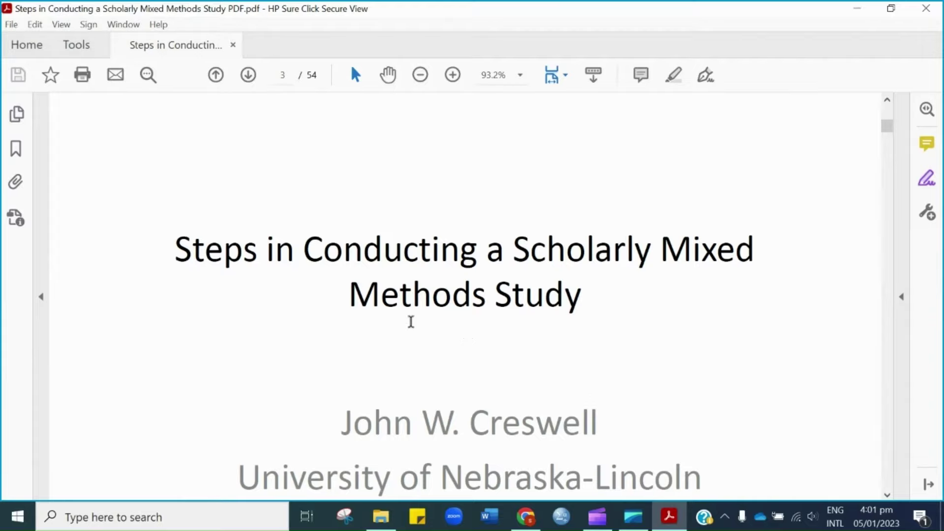
scroll(411, 320, down, 2)
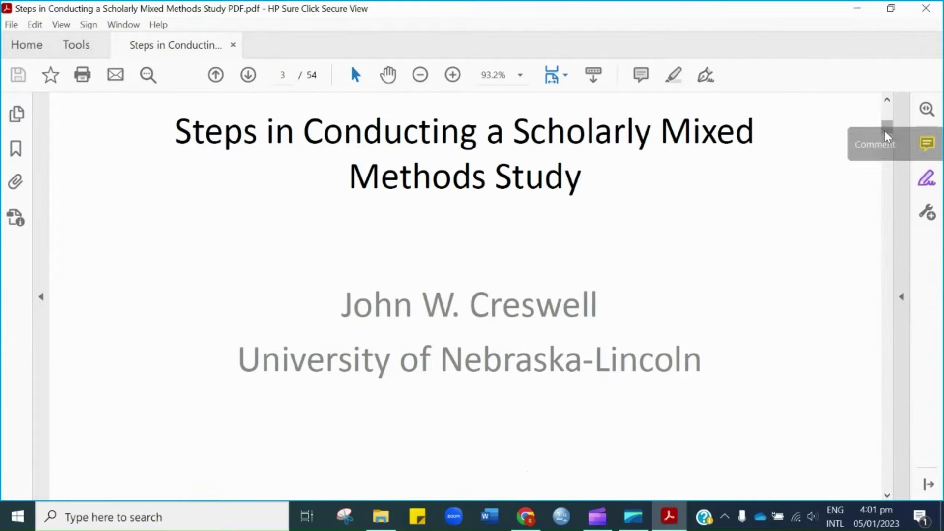
Drag the scrollbar and keep scrolling down to page 14 of 54.
drag(887, 129, 890, 199)
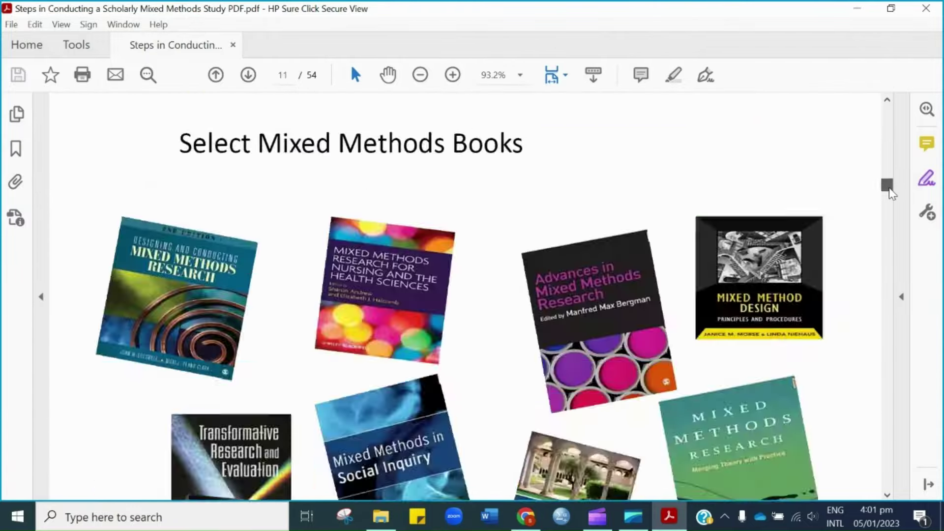
scroll(663, 259, down, 4)
scroll(663, 259, down, 3)
scroll(662, 259, down, 2)
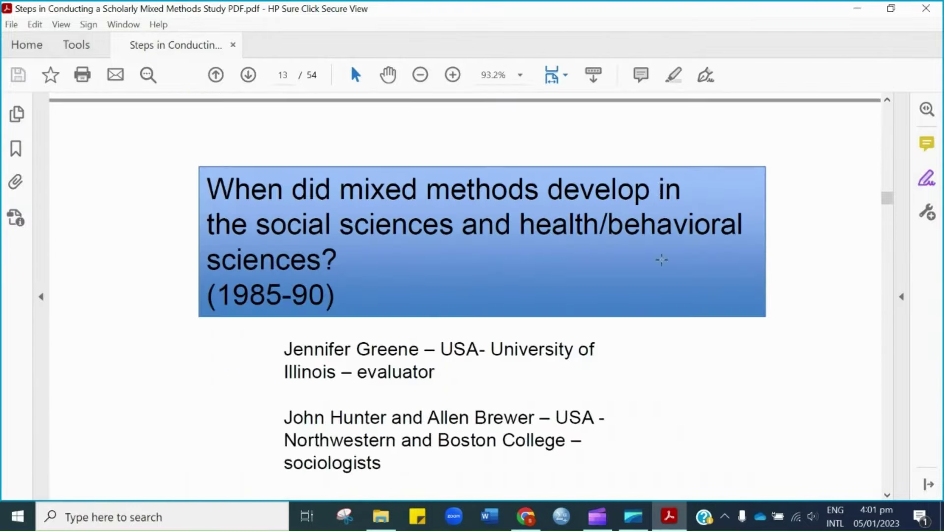
scroll(665, 266, down, 1)
scroll(655, 312, down, 5)
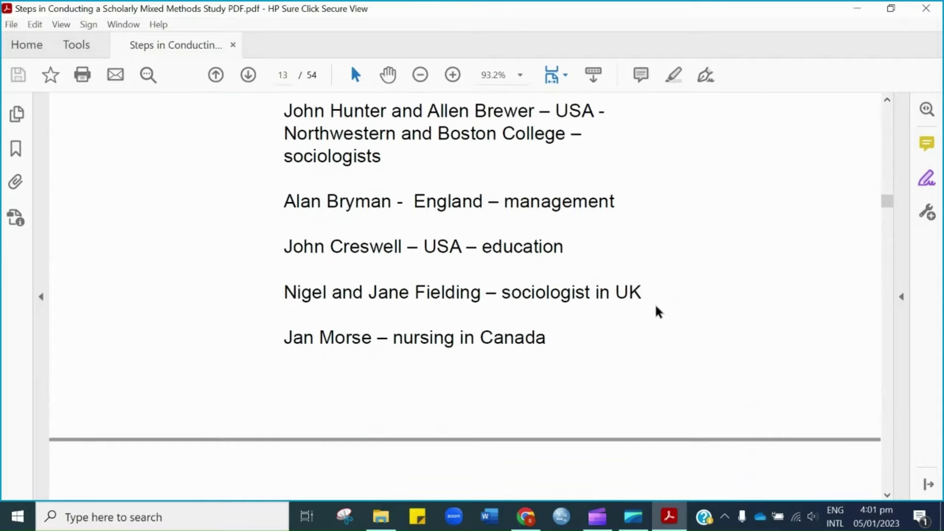
scroll(655, 306, down, 5)
scroll(659, 310, down, 3)
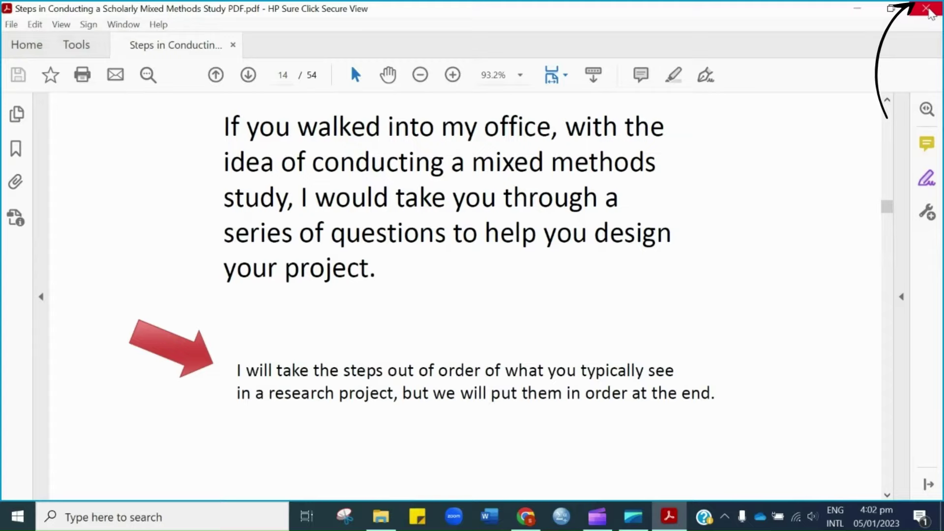
Close Acrobat Reader and Google 'smallpdf' in the new Chrome tab, browsing the results.
click(928, 10)
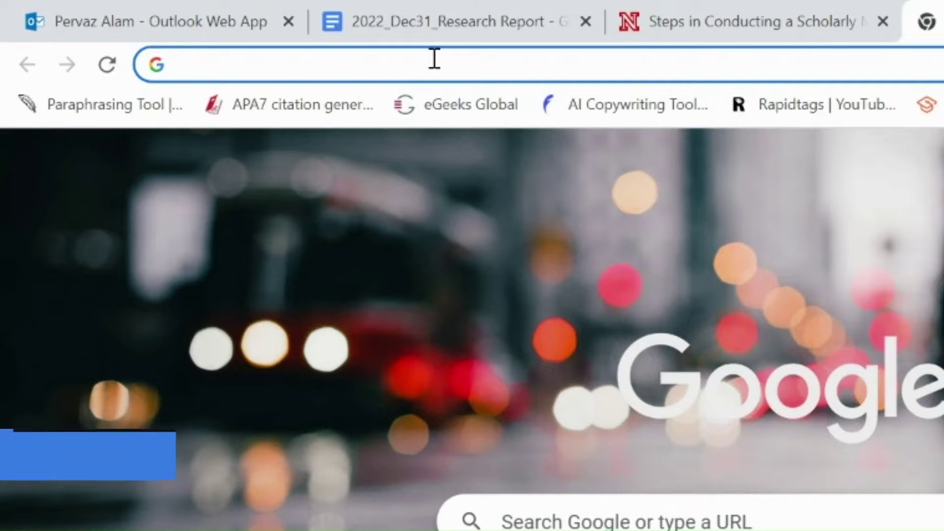
text(s)
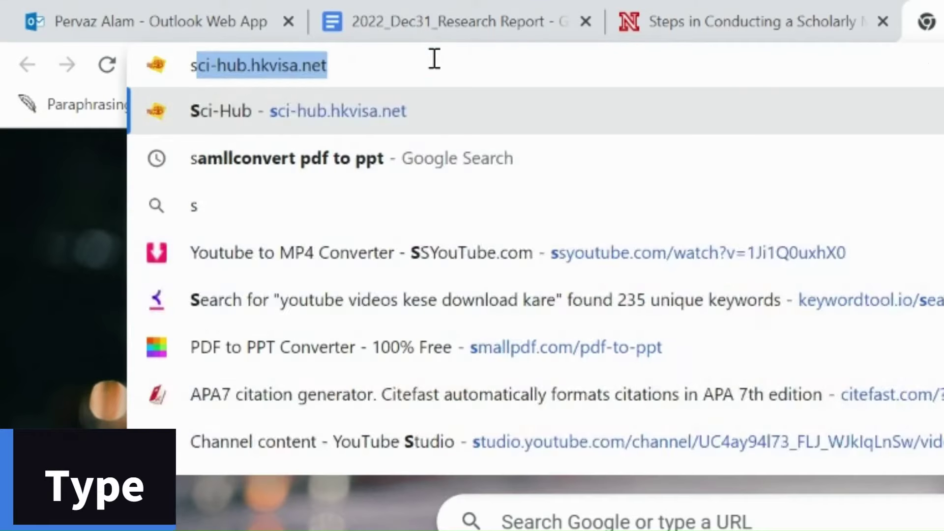
text(maa)
key(BackSpace)
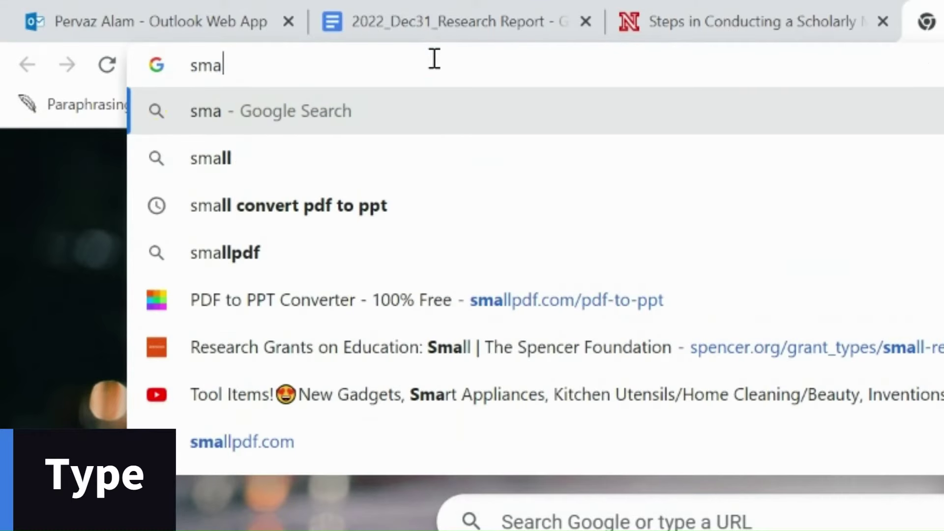
text(llpdf.com/pdf-to-ppt)
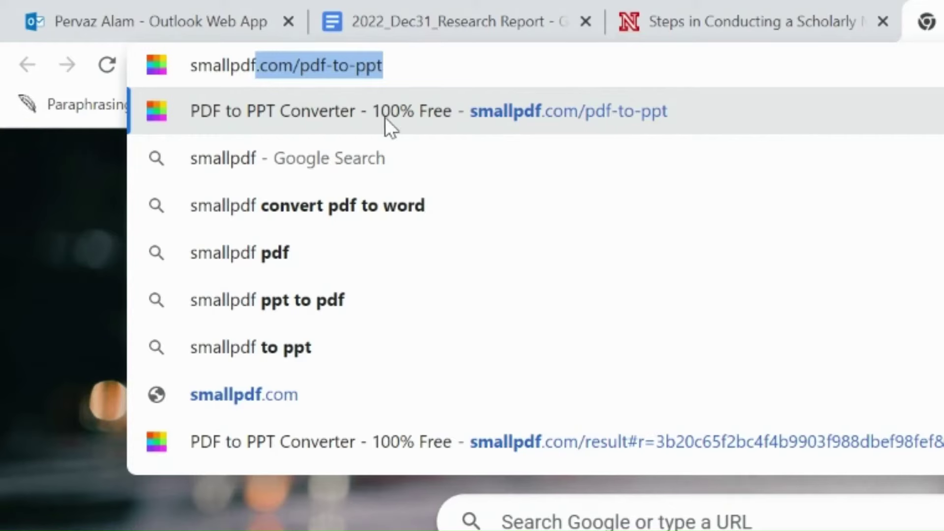
click(335, 150)
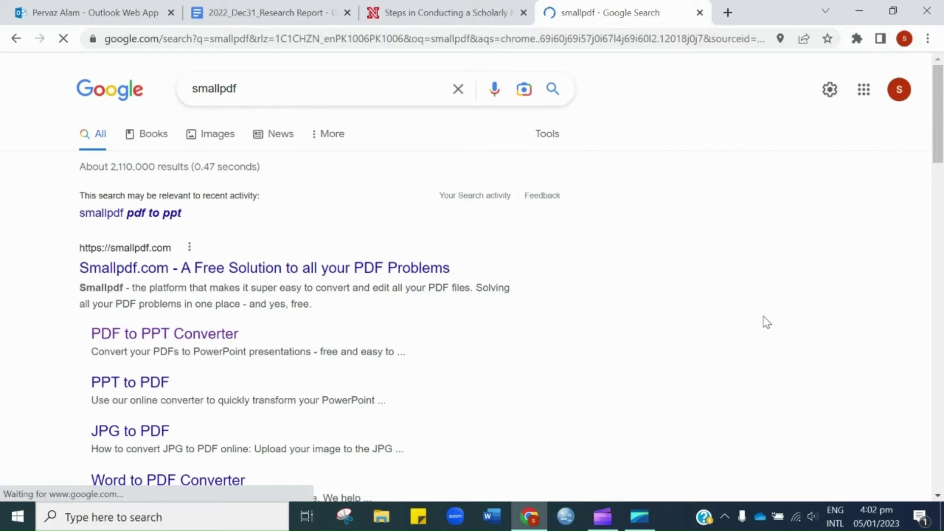
scroll(766, 322, down, 2)
scroll(767, 327, down, 2)
scroll(775, 354, up, 2)
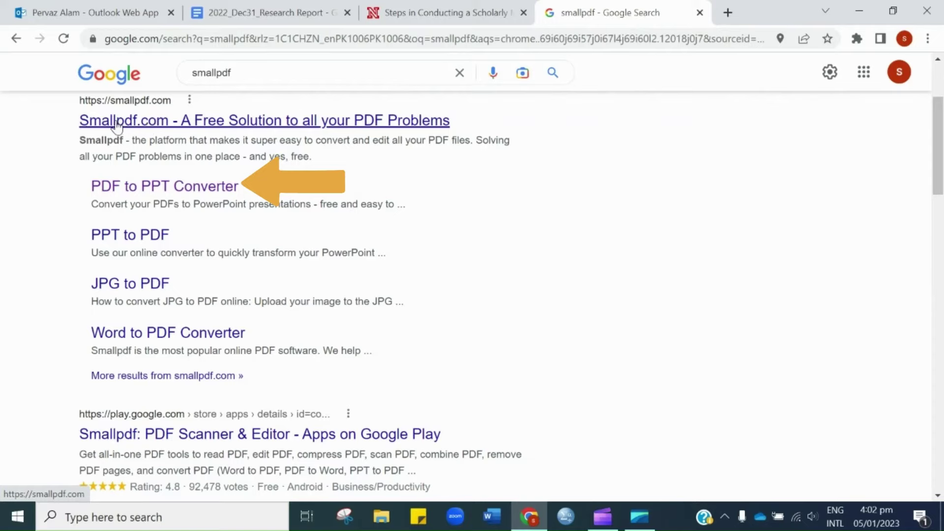
Open the PDF to PPT Converter sitelink under the Smallpdf search result.
click(150, 193)
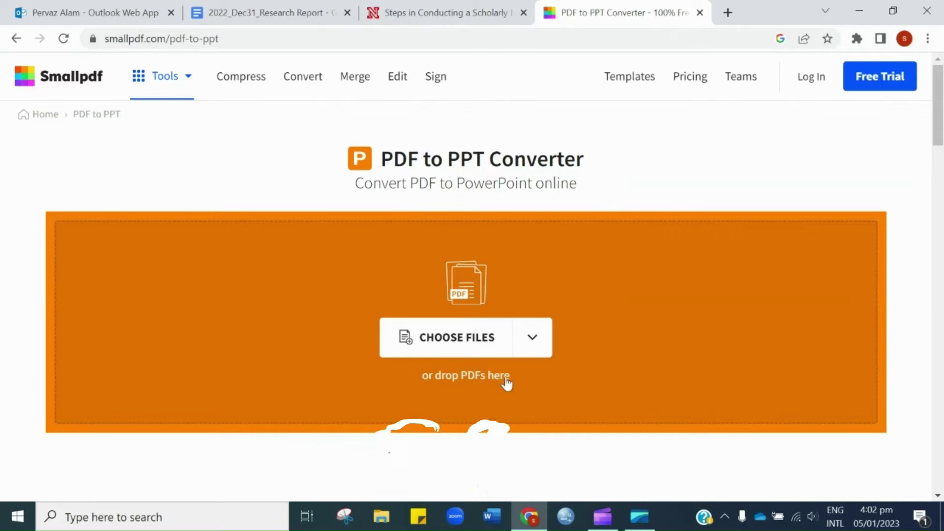
Upload 'Steps in Conducting a Scholarly Mixed Methods Study' PDF from Downloads to the converter.
click(490, 350)
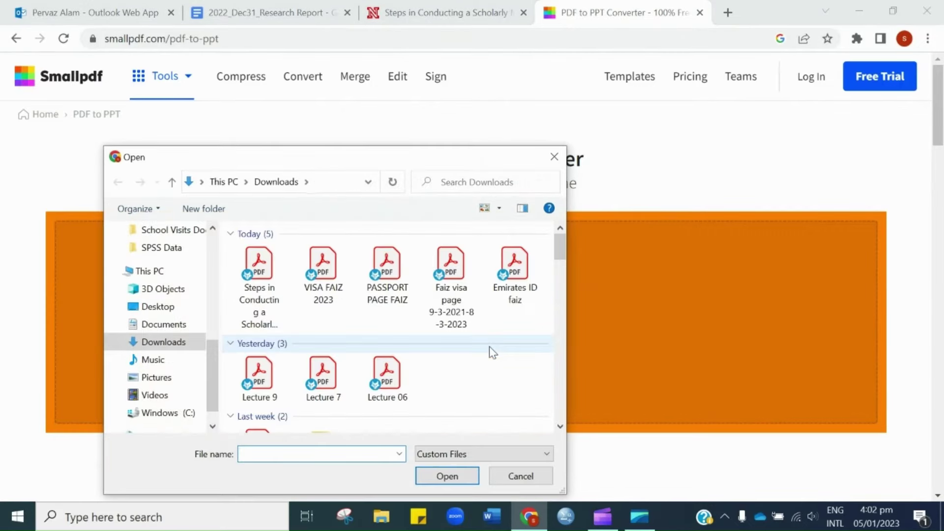
drag(208, 362, 204, 260)
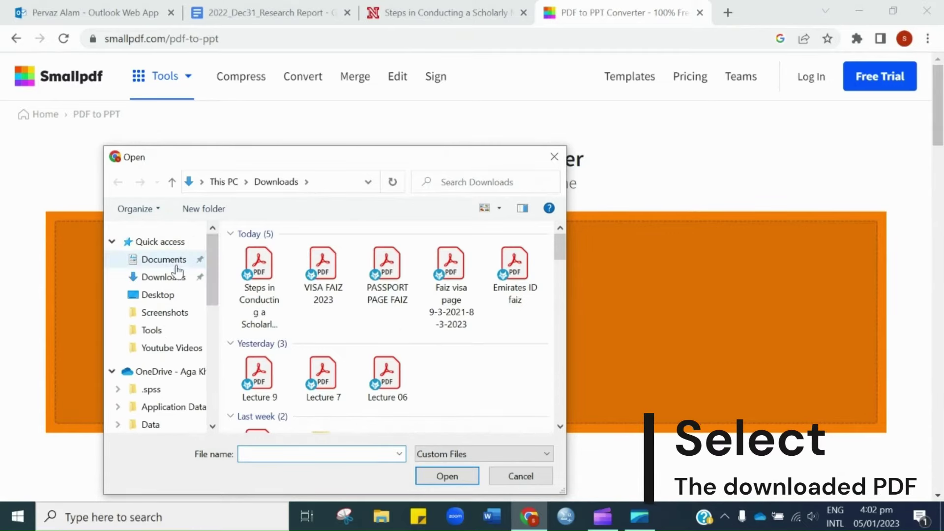
click(170, 279)
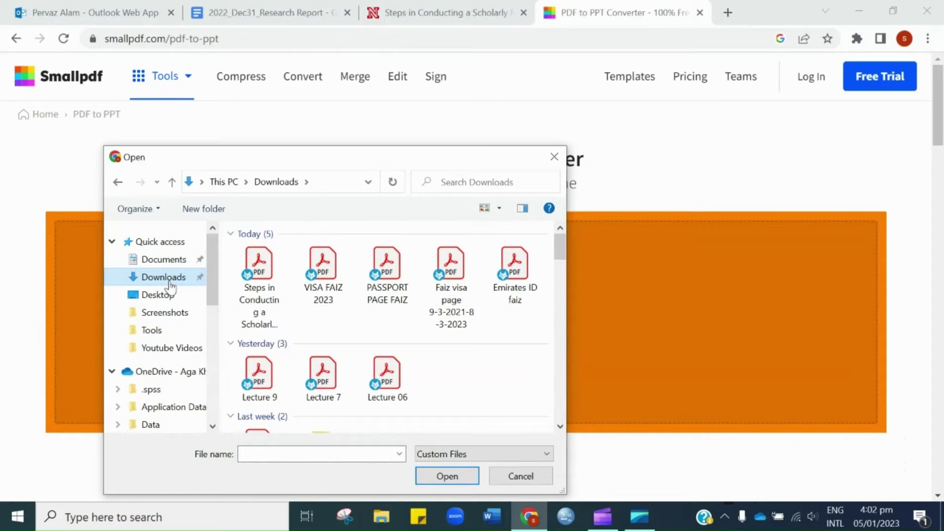
click(256, 285)
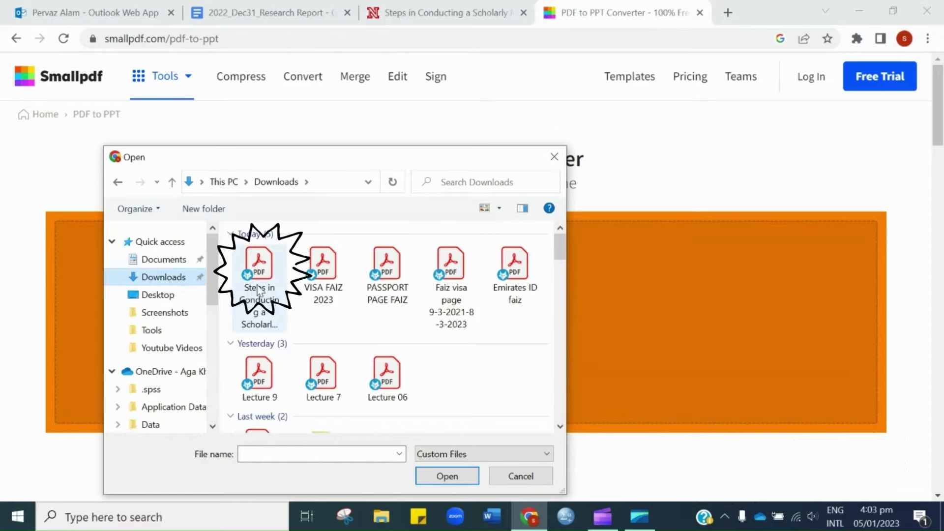
click(257, 278)
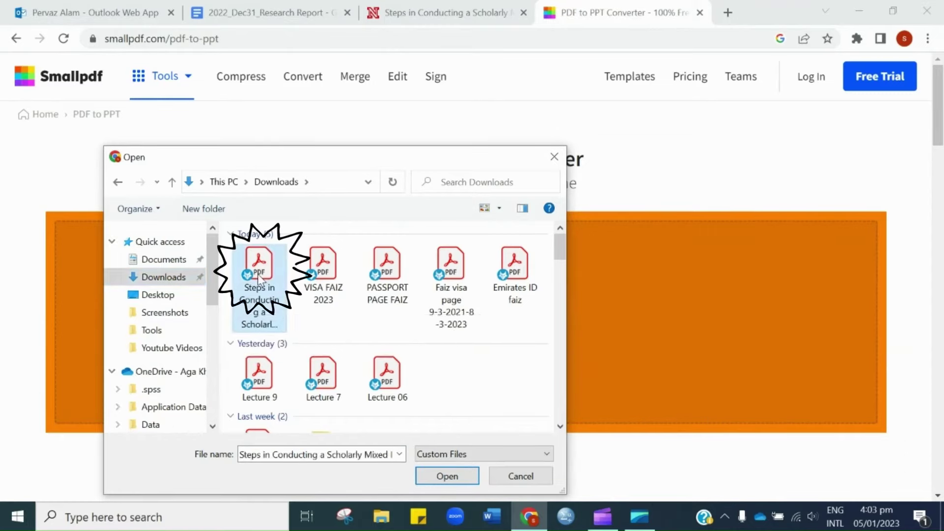
click(426, 476)
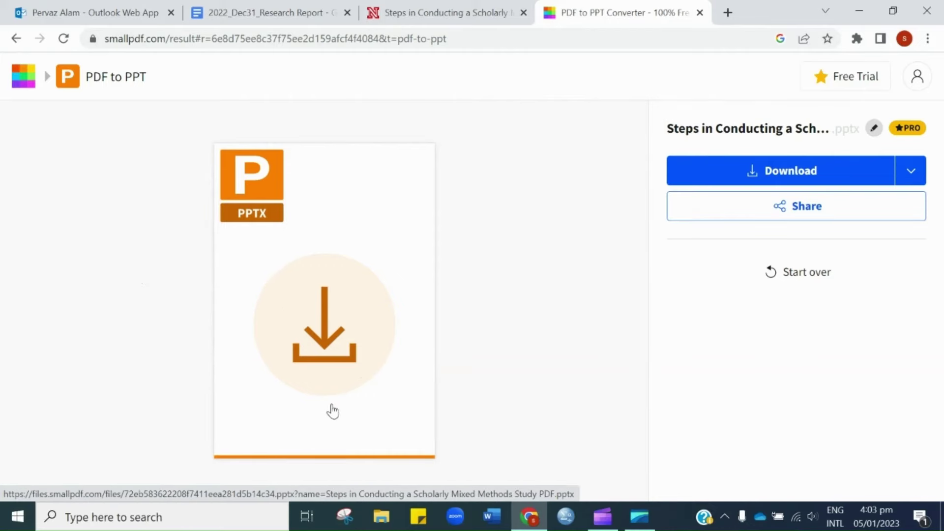
Download the converted .pptx and open it in PowerPoint from the Downloads folder.
click(315, 351)
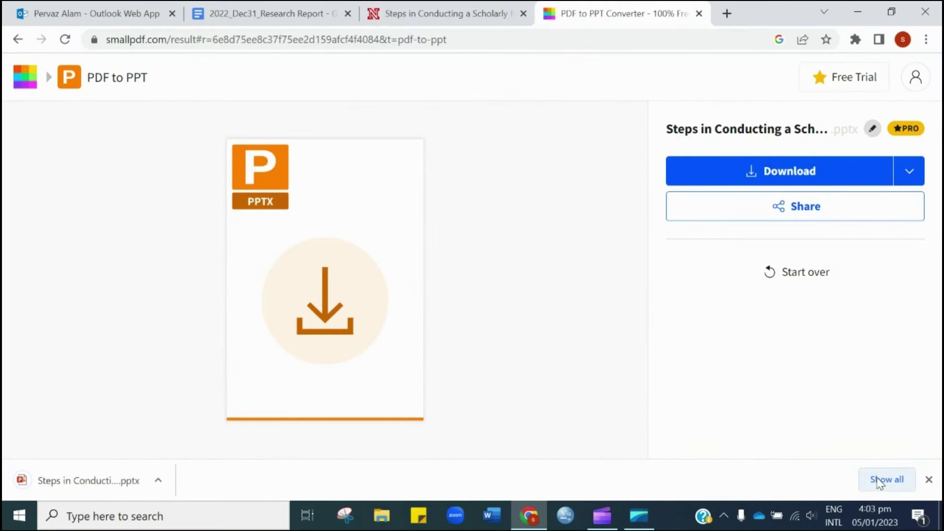
click(880, 484)
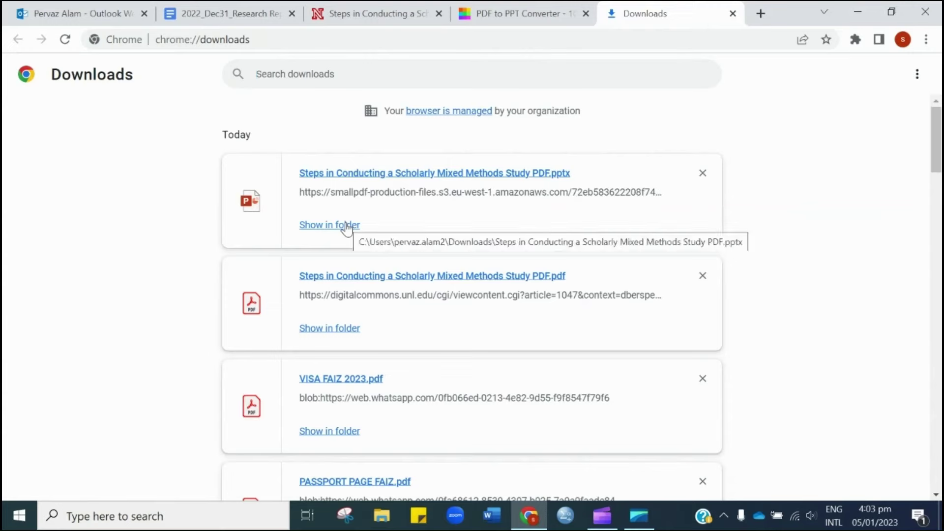
click(320, 227)
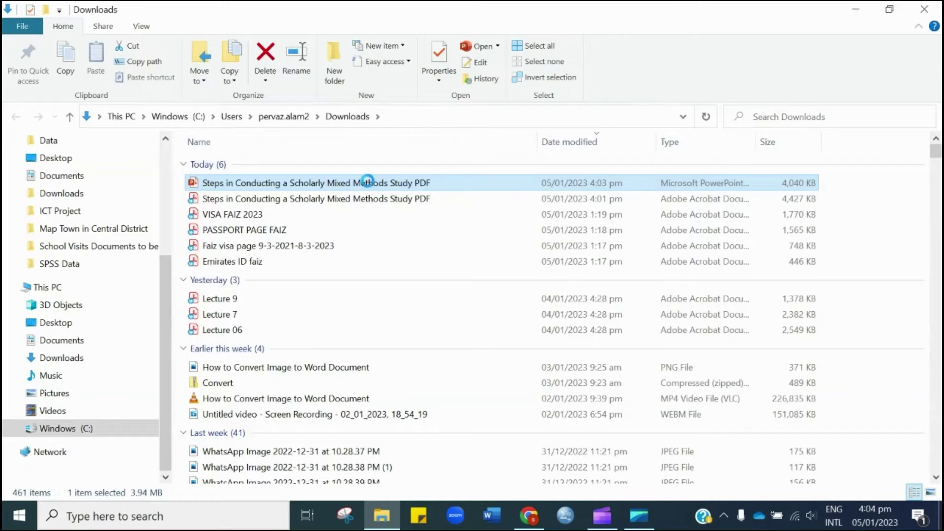
right_click(368, 180)
click(361, 141)
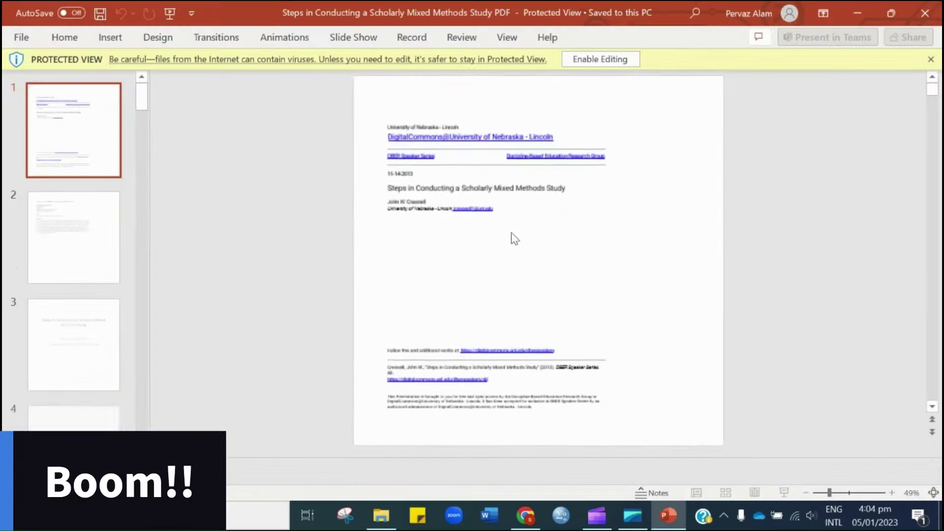
Enable editing in PowerPoint and view slide 3 (title) and slide 6 (A Simple Idea).
click(608, 60)
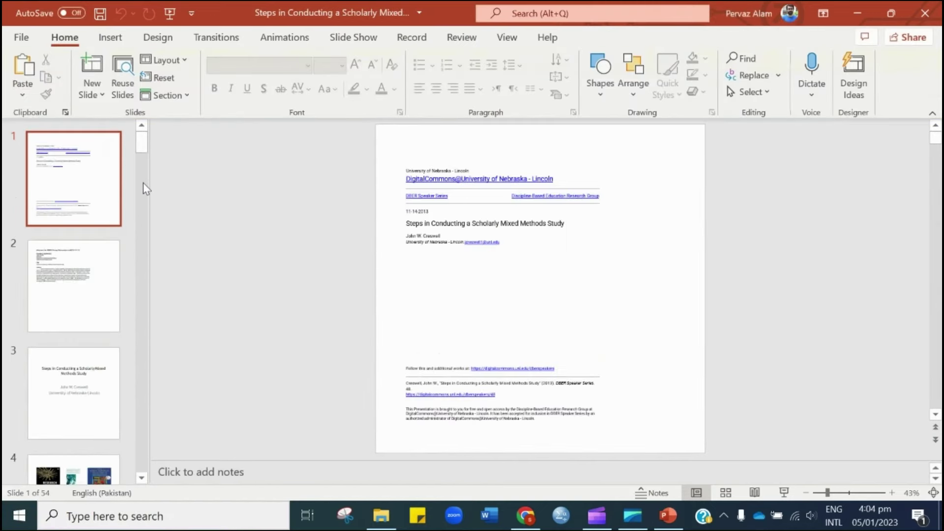
click(65, 396)
scroll(59, 323, down, 3)
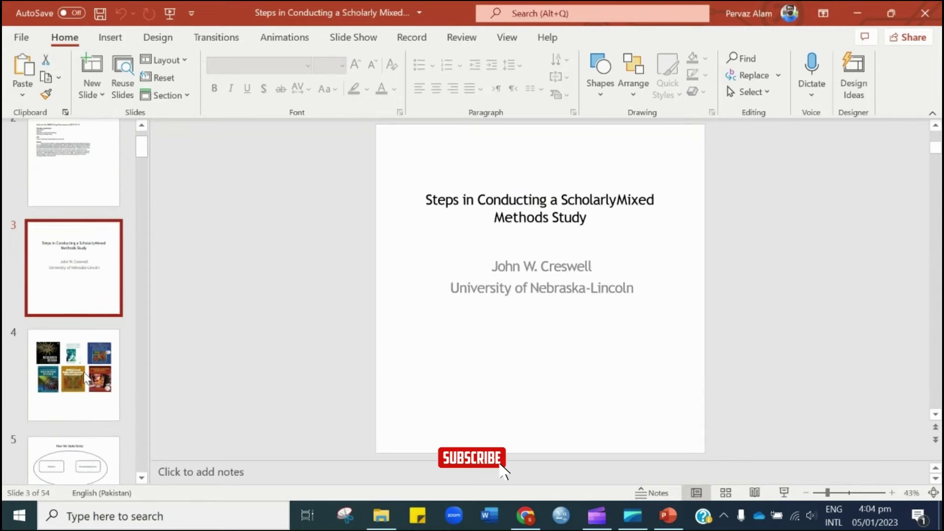
scroll(69, 329, down, 2)
scroll(81, 337, down, 2)
scroll(78, 325, down, 2)
click(70, 306)
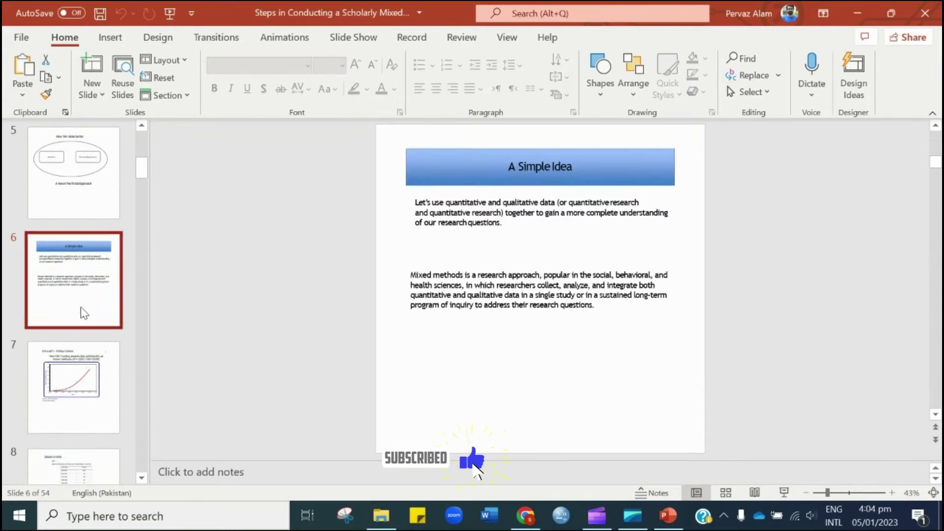
scroll(86, 362, down, 1)
scroll(597, 331, up, 1)
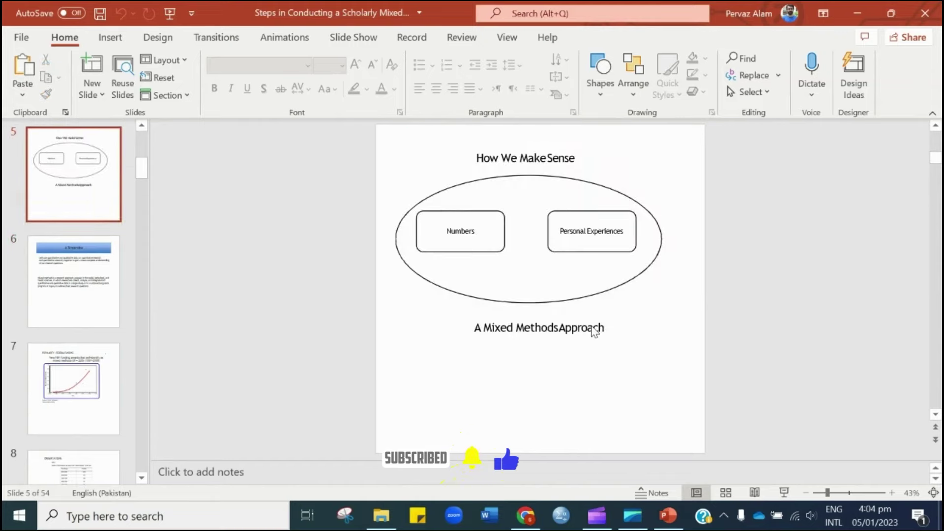
scroll(596, 342, down, 1)
ctrl+scroll(637, 310, up, 3)
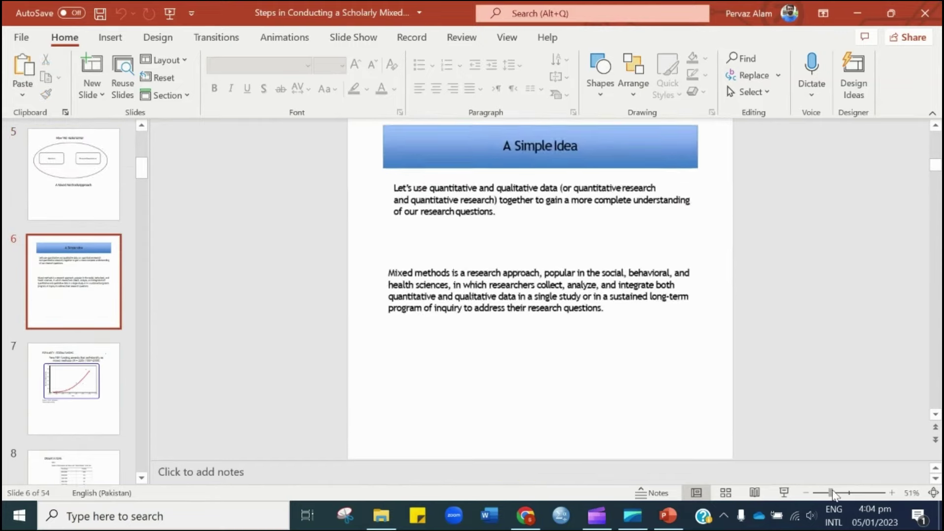
scroll(171, 277, up, 2)
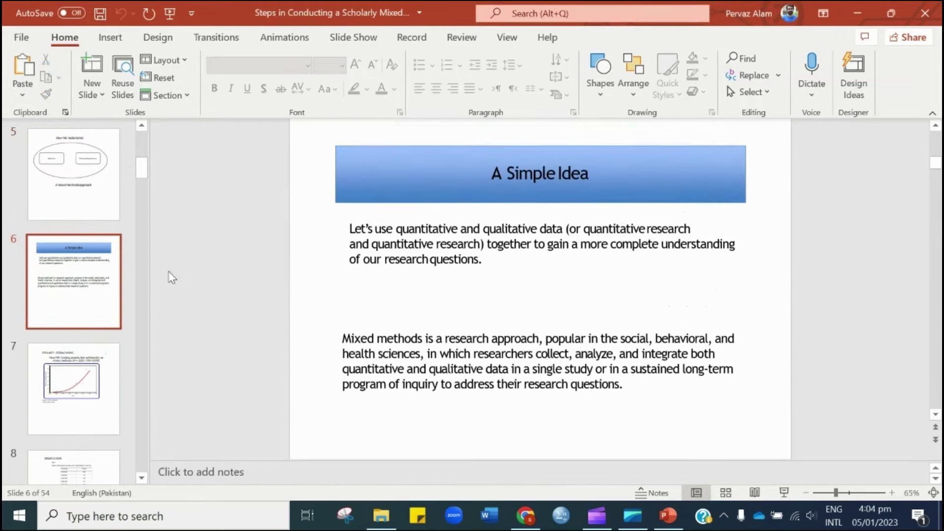
View slide 7 with the funding chart and slide 13 on mixed methods history.
click(53, 402)
scroll(52, 389, down, 2)
scroll(51, 374, down, 2)
scroll(51, 370, down, 2)
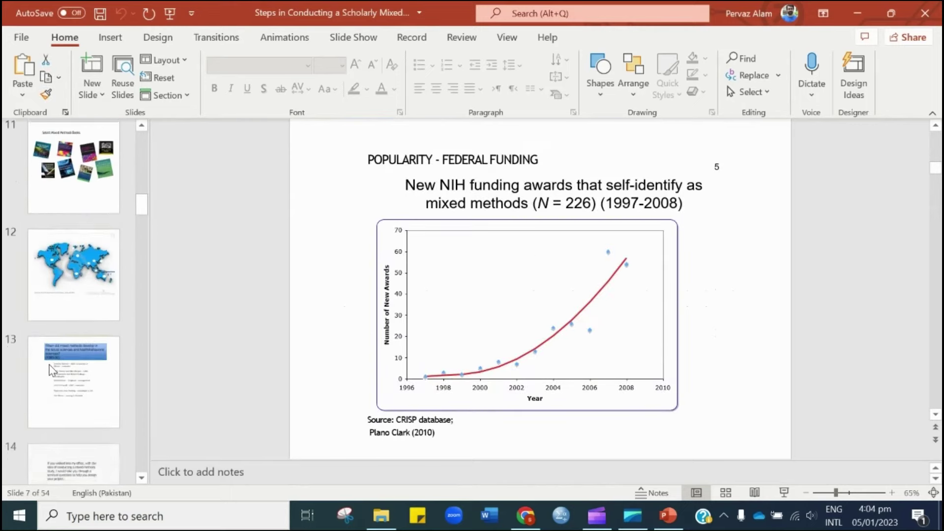
scroll(51, 370, down, 3)
click(56, 255)
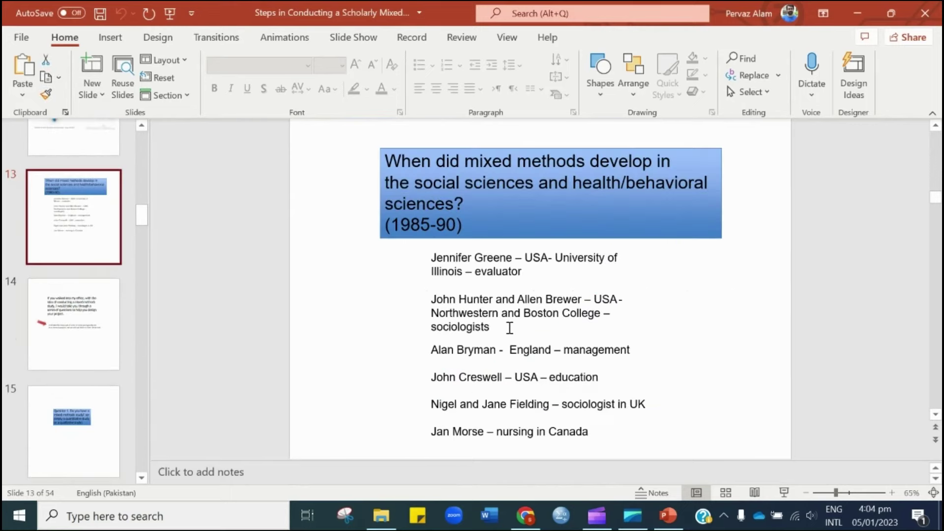
scroll(78, 363, down, 2)
scroll(78, 363, down, 2)
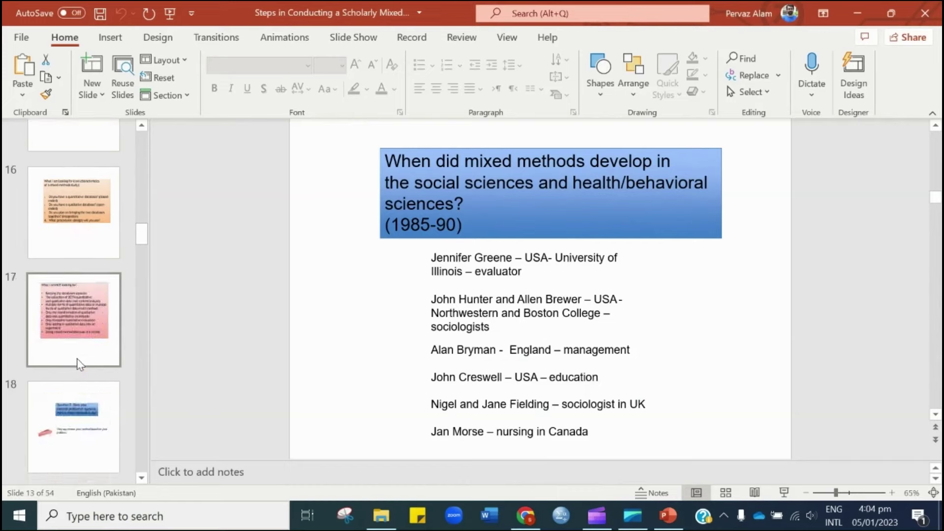
scroll(78, 366, down, 2)
scroll(79, 367, down, 2)
scroll(77, 364, down, 2)
scroll(78, 362, down, 2)
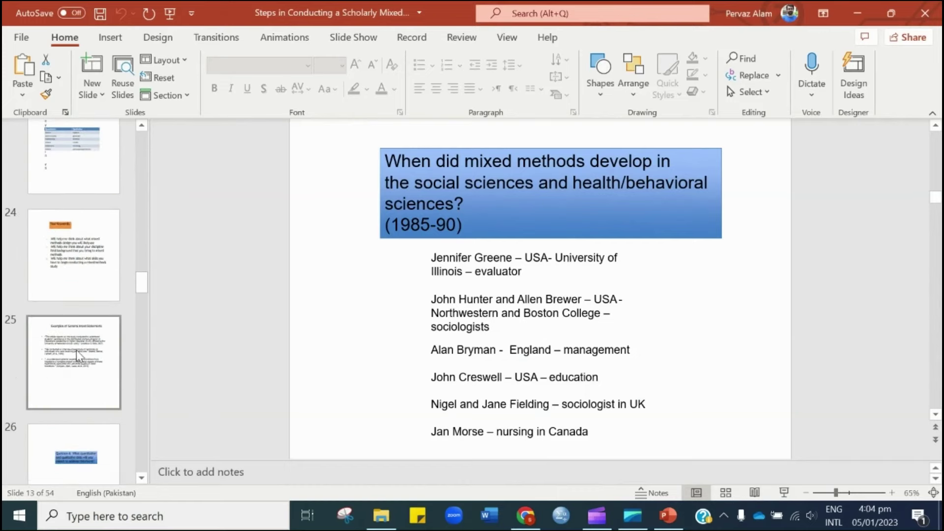
scroll(79, 302, down, 2)
scroll(80, 305, down, 2)
scroll(81, 310, down, 3)
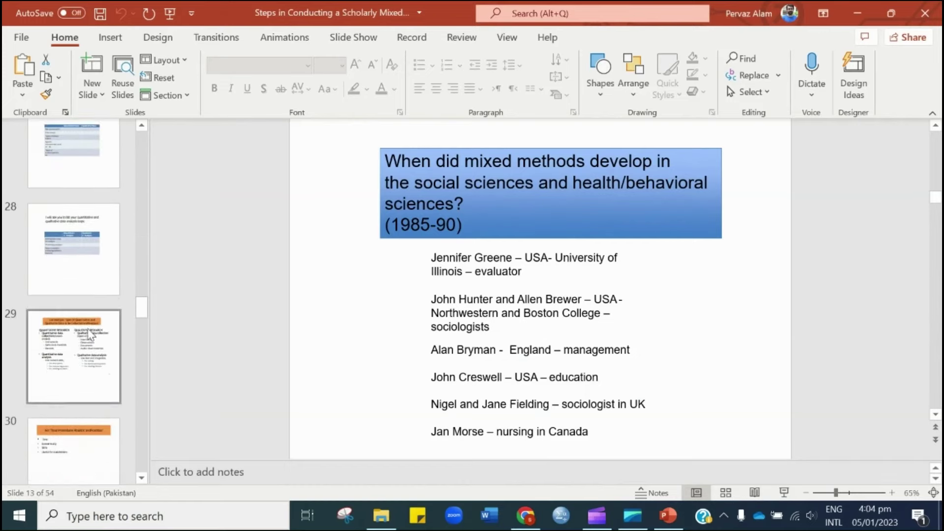
scroll(84, 318, down, 1)
View slides 29, 40 and 45 (Convergent Design), zooming out slightly on the last.
click(83, 317)
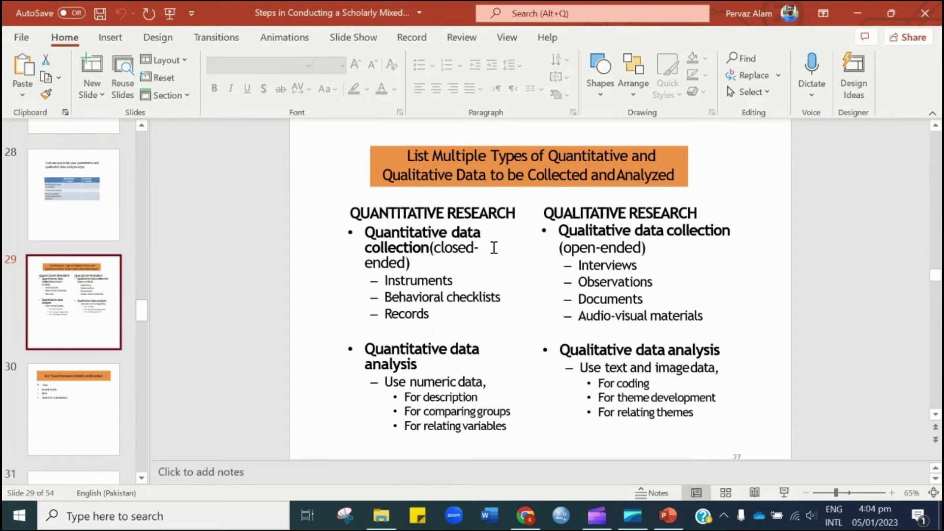
scroll(74, 365, down, 2)
scroll(76, 371, down, 2)
scroll(76, 372, down, 2)
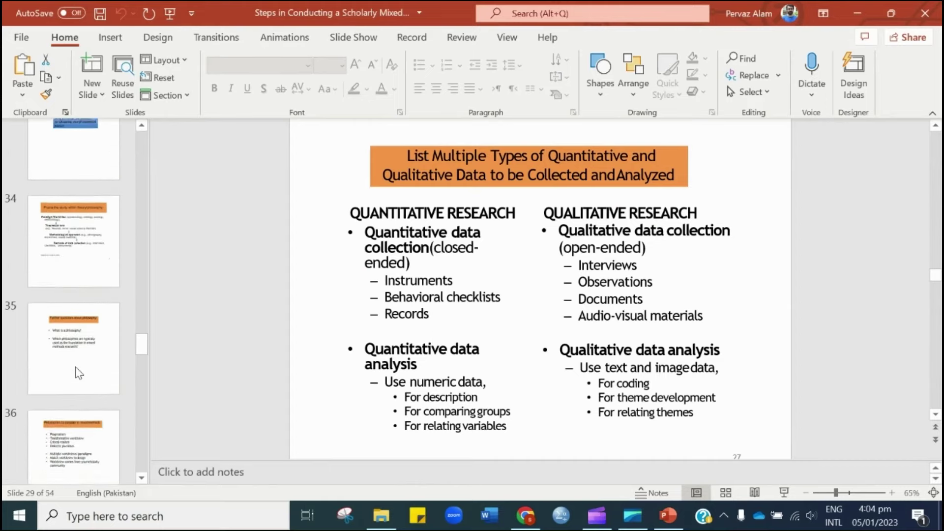
scroll(75, 371, down, 2)
scroll(76, 371, down, 3)
click(76, 377)
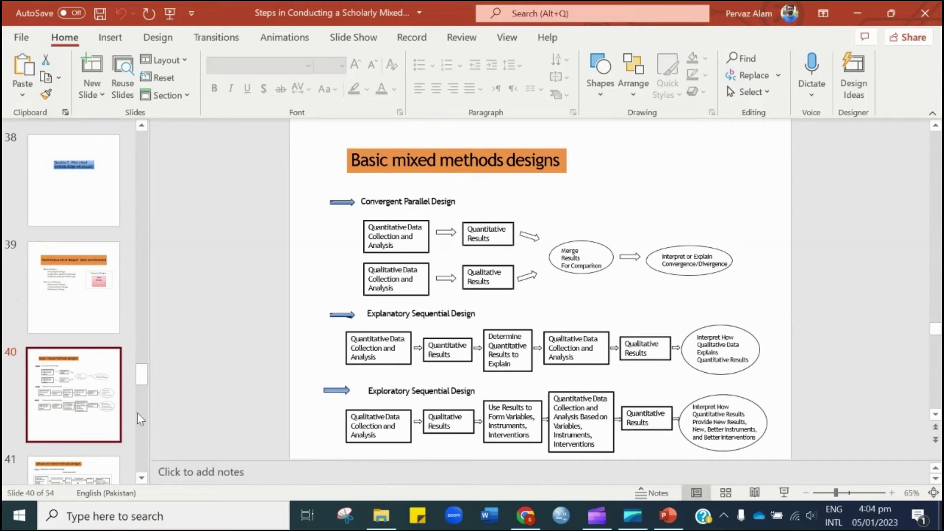
scroll(118, 433, down, 1)
scroll(109, 418, down, 1)
scroll(99, 394, down, 1)
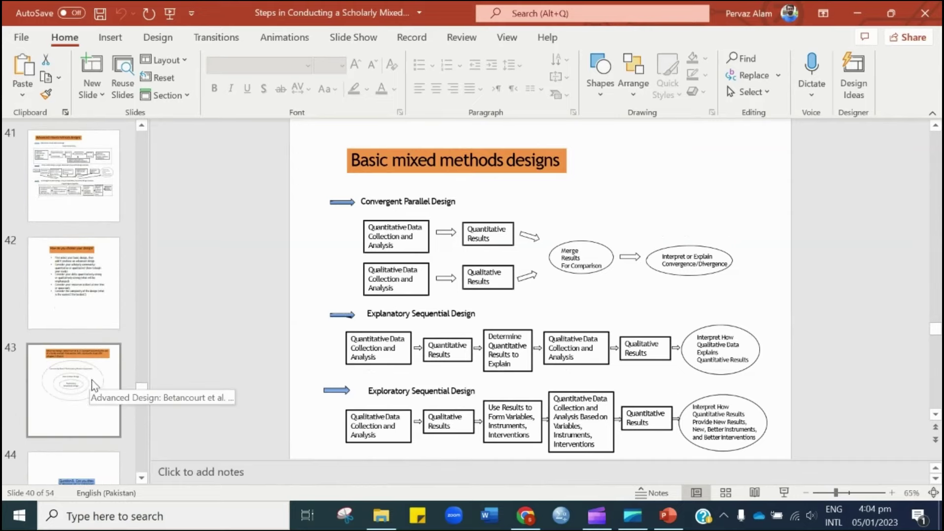
scroll(95, 386, down, 2)
click(93, 386)
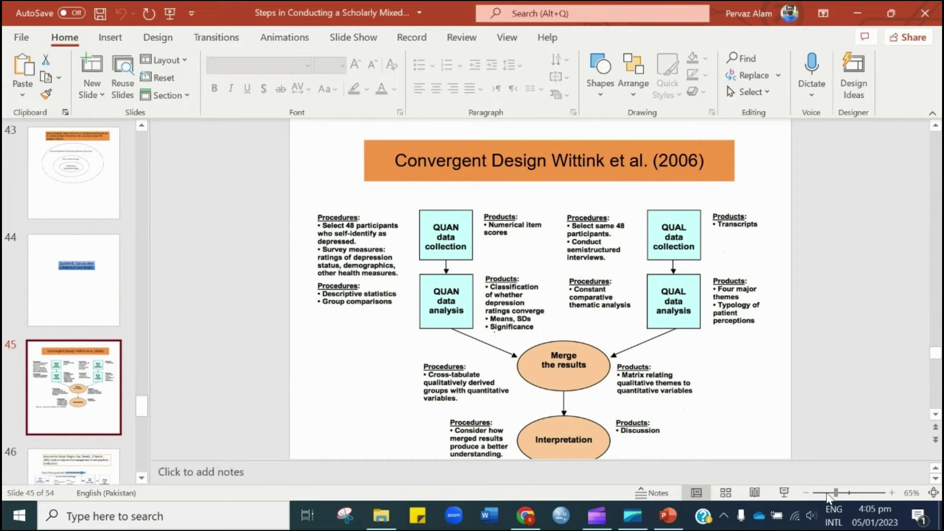
drag(837, 493, 835, 493)
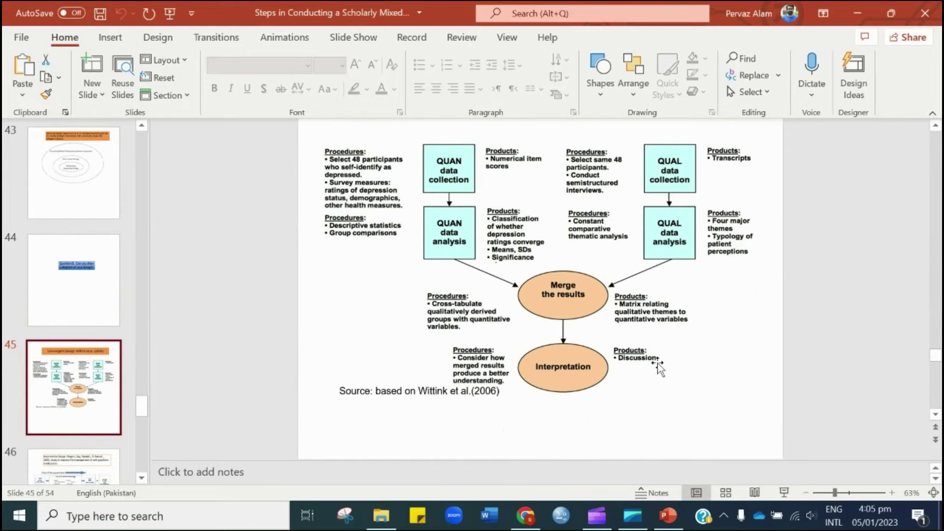
scroll(659, 367, up, 1)
scroll(303, 297, up, 1)
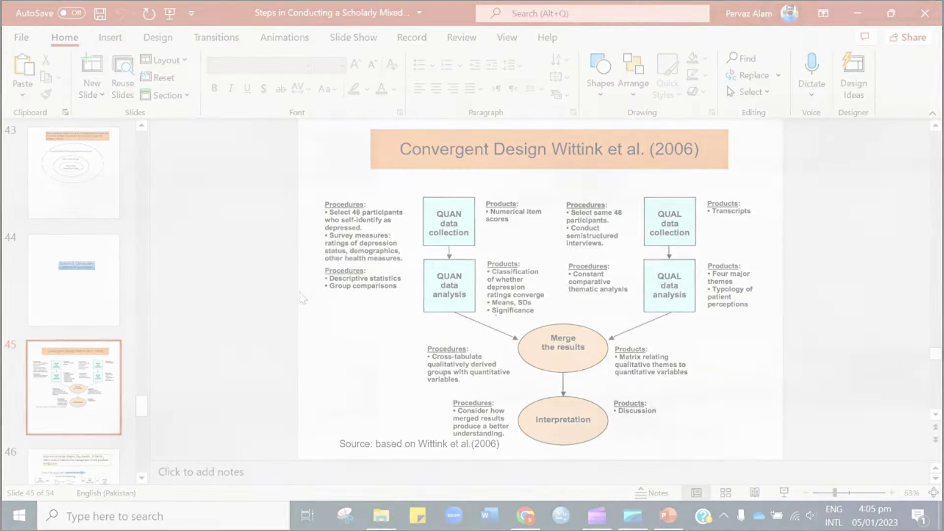